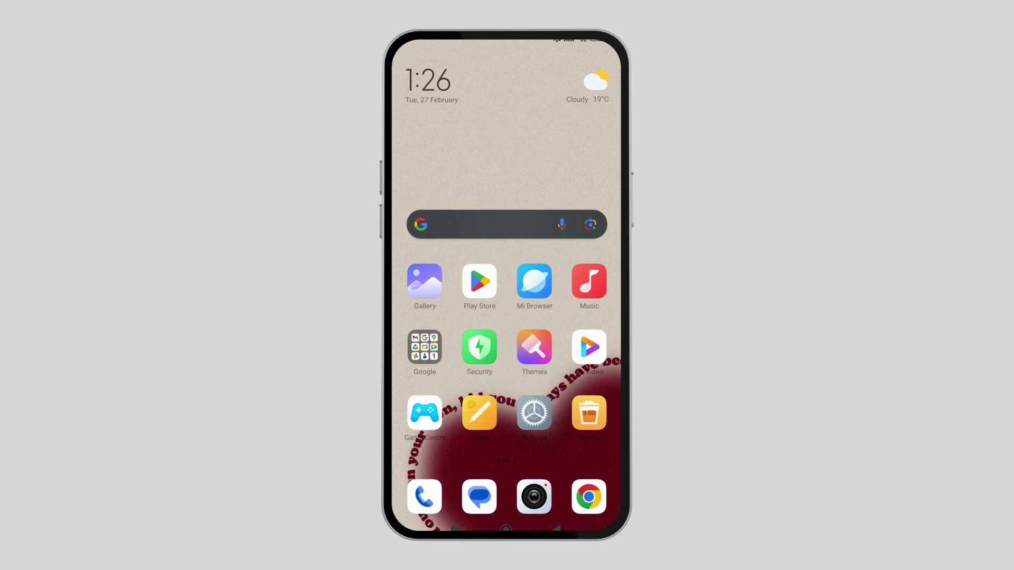
Launch Google Maps from the Google folder and pan around the Chitwan National Park pin
click(424, 346)
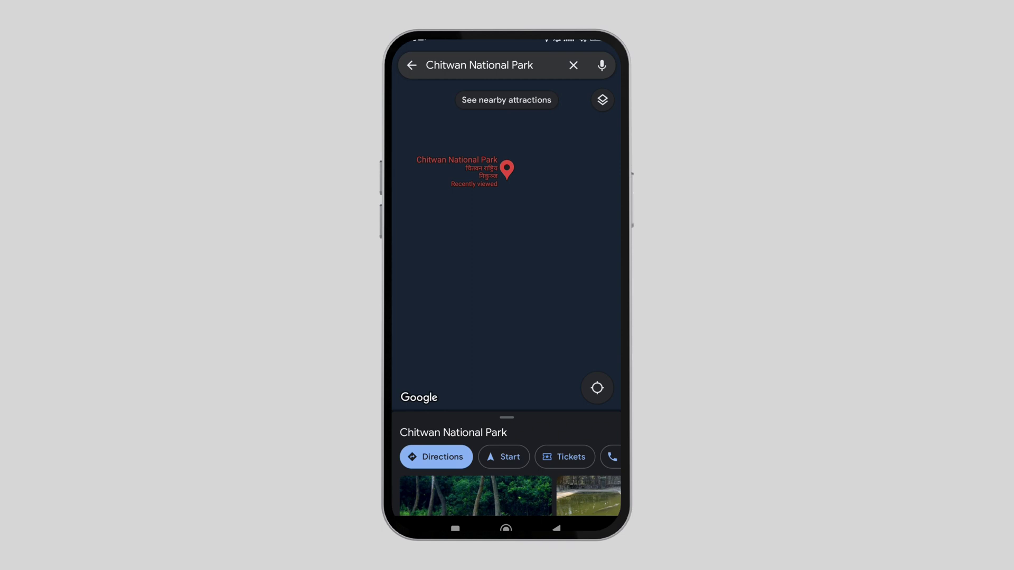
drag(578, 87, 590, 135)
Change the map type from Default to Terrain and close the map type sheet
click(602, 99)
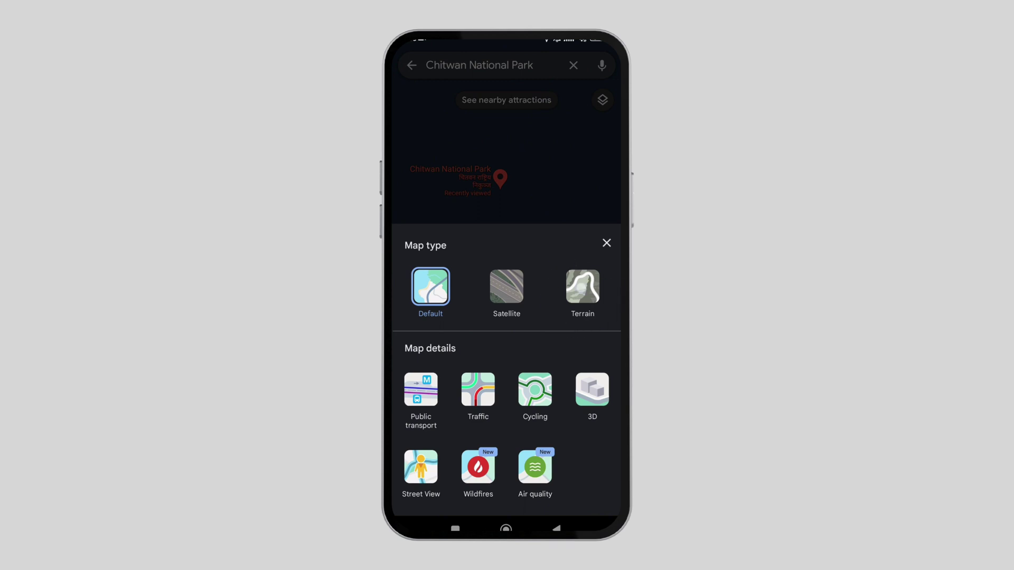
click(582, 287)
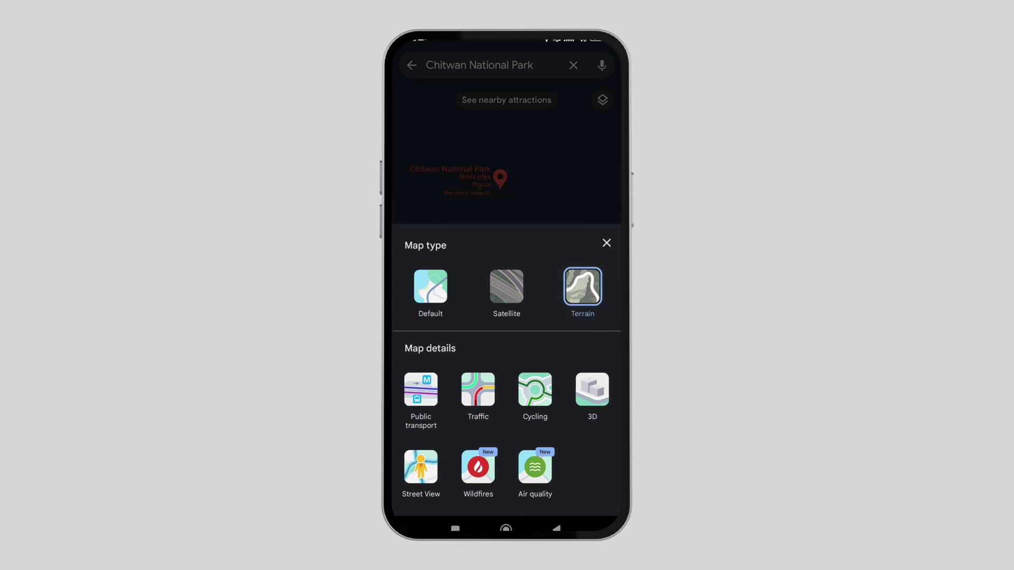
click(606, 243)
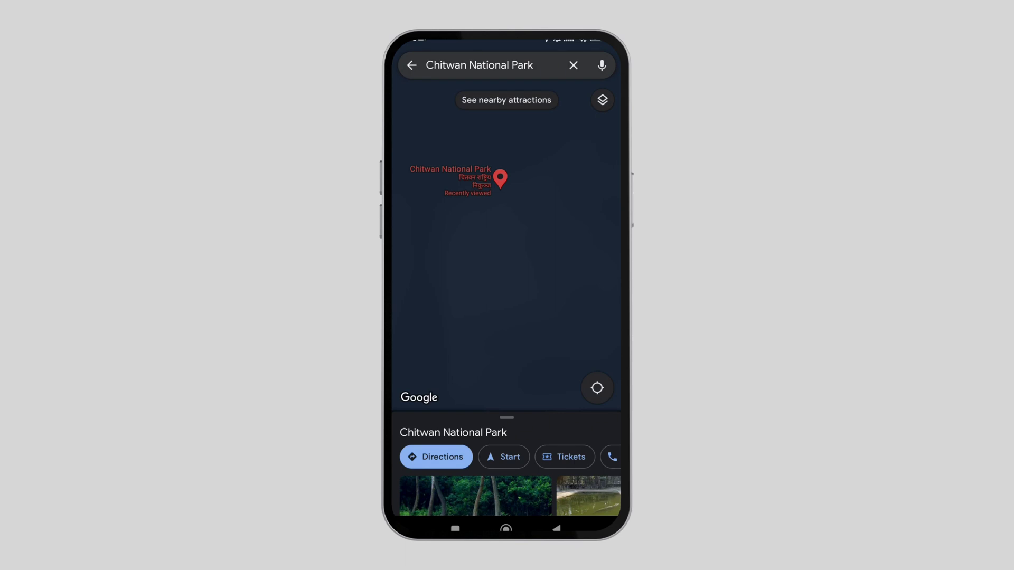
scroll(491, 230, down, 3)
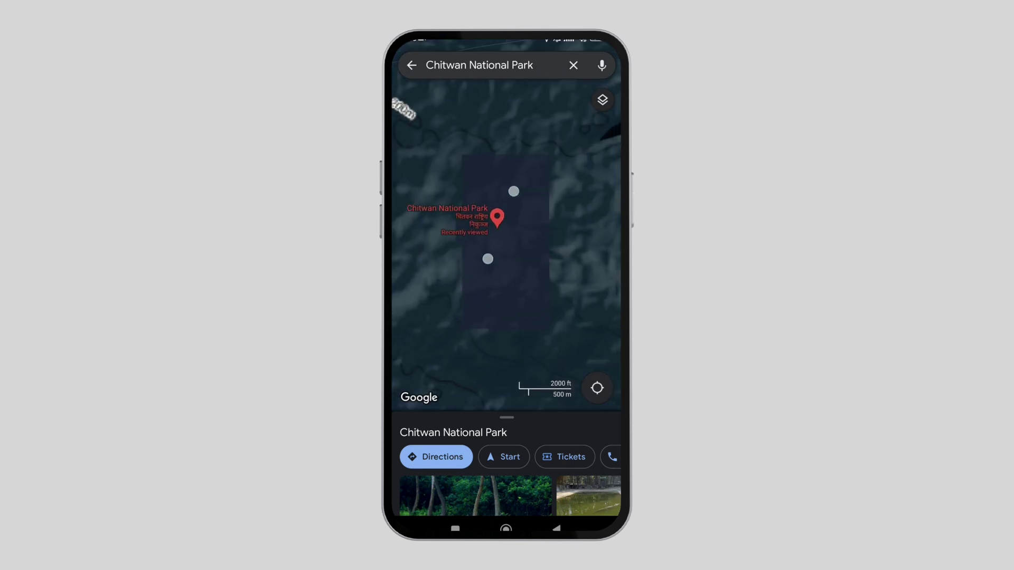
scroll(500, 225, down, 3)
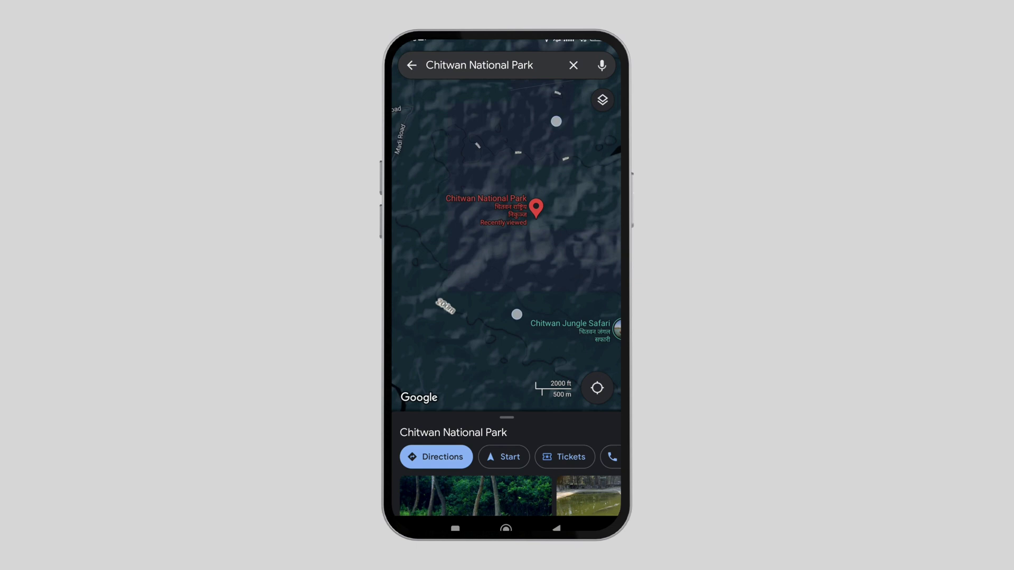
scroll(537, 218, up, 3)
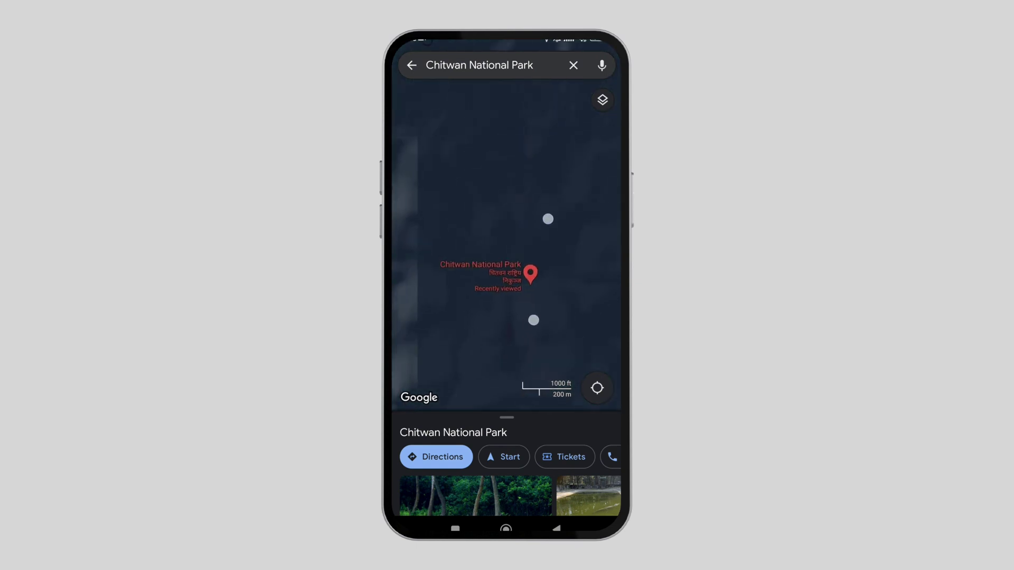
Clear the Chitwan park search and start an empty place search
click(572, 65)
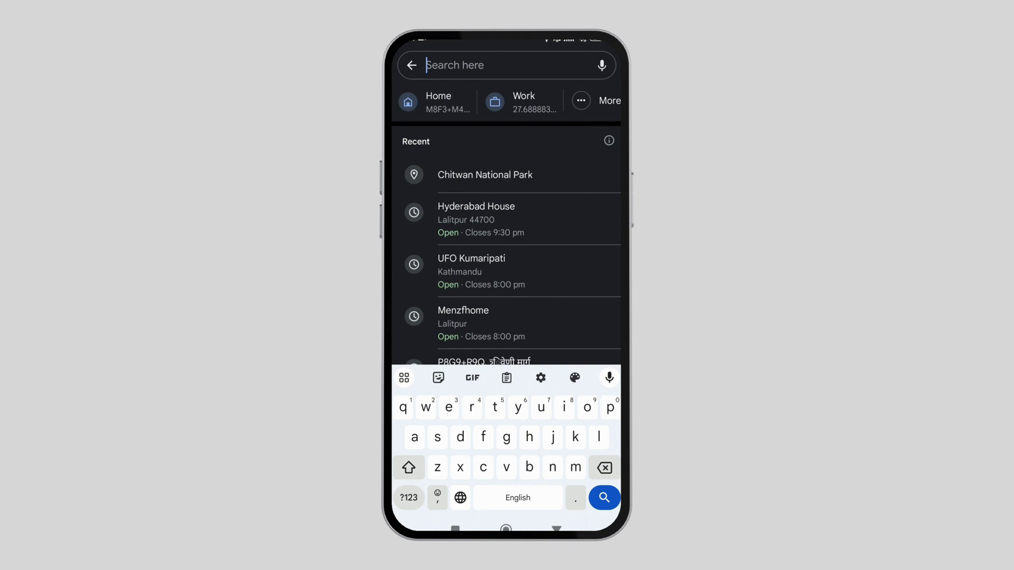
text(lumbini)
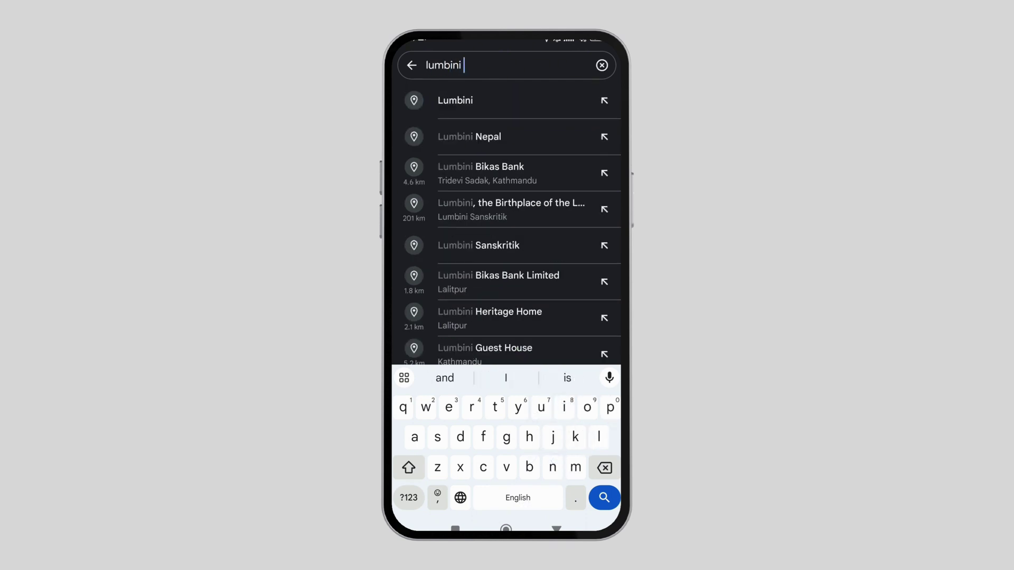
Open the Birthplace of Gautama Buddha in Lumbini and confirm Terrain as the map type
click(535, 207)
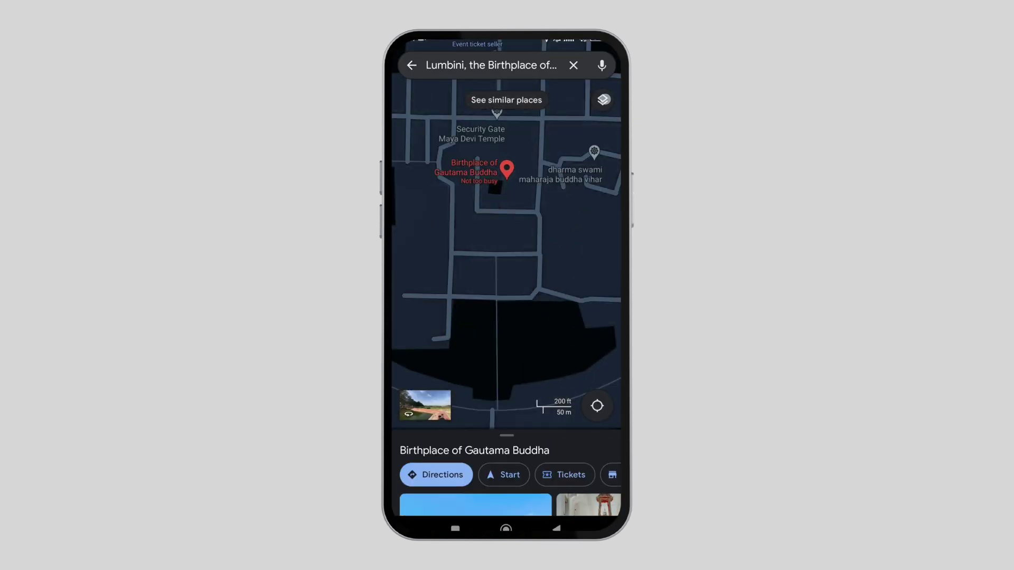
click(602, 100)
click(505, 286)
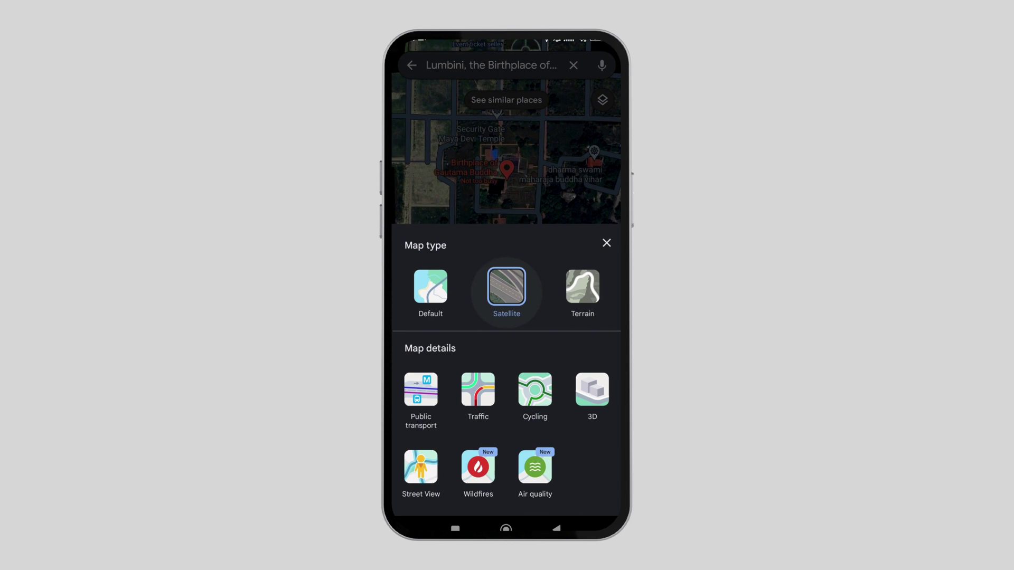
click(582, 286)
click(606, 243)
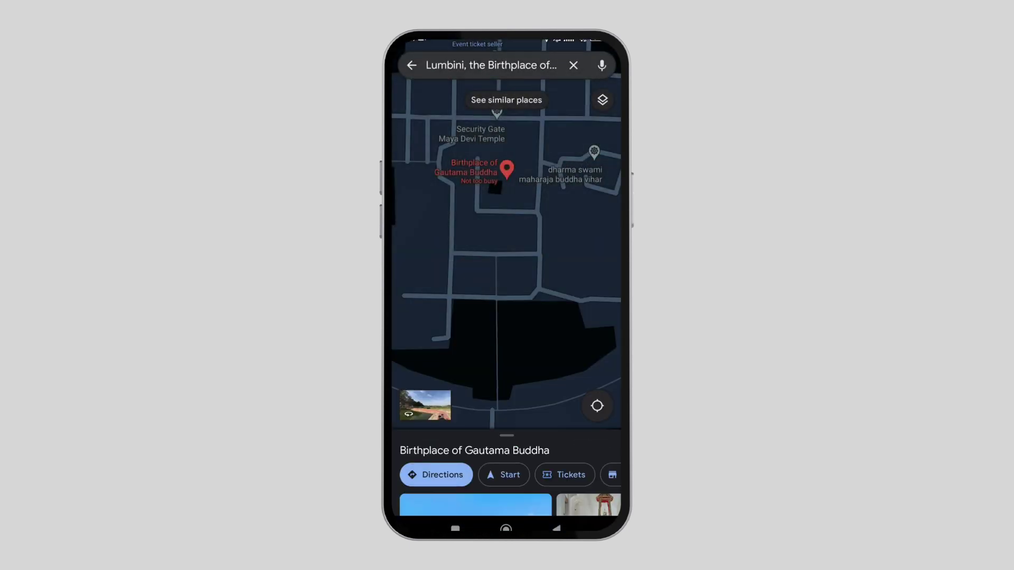
scroll(506, 239, down, 1)
scroll(507, 238, down, 1)
scroll(506, 238, down, 2)
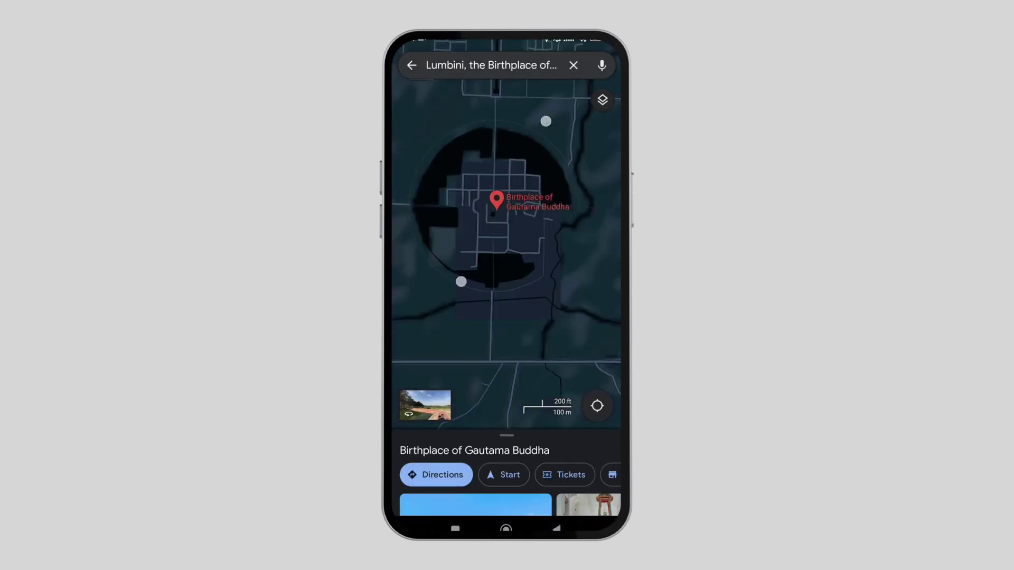
scroll(506, 237, down, 1)
scroll(506, 238, up, 1)
scroll(506, 238, up, 2)
scroll(506, 239, down, 1)
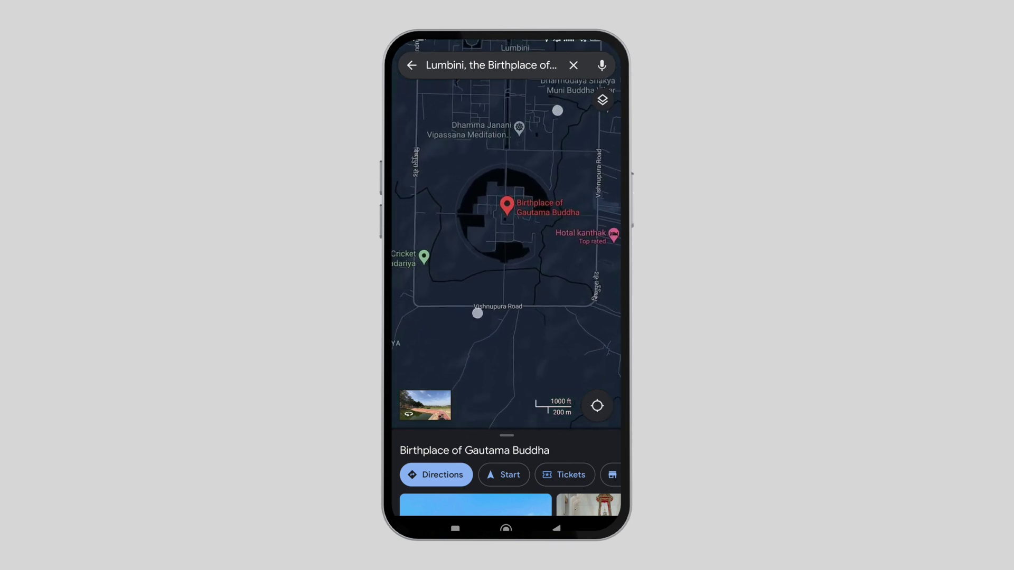
scroll(507, 238, down, 1)
scroll(507, 237, down, 1)
scroll(506, 238, down, 1)
scroll(506, 238, up, 1)
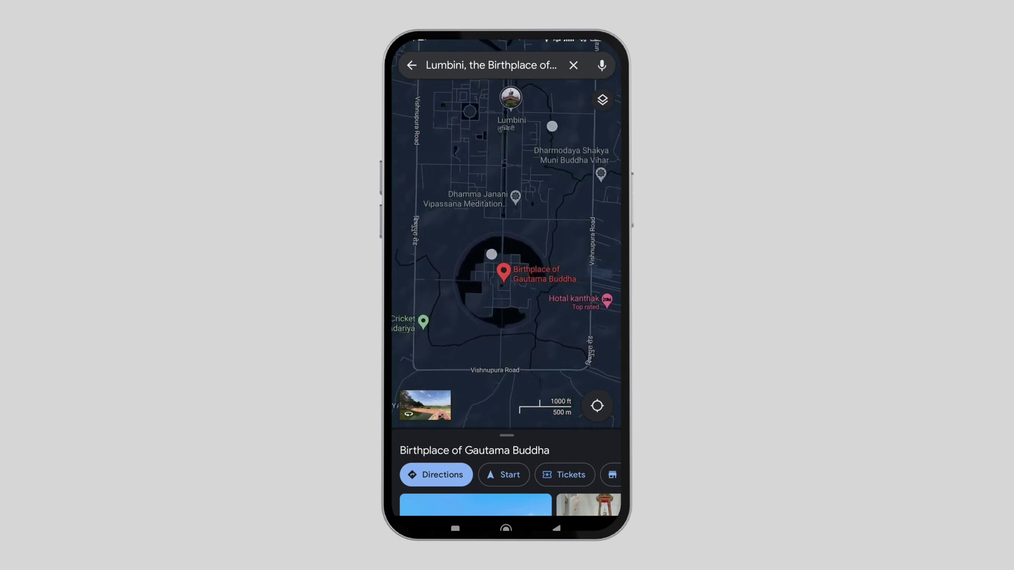
scroll(506, 238, up, 3)
scroll(506, 237, down, 1)
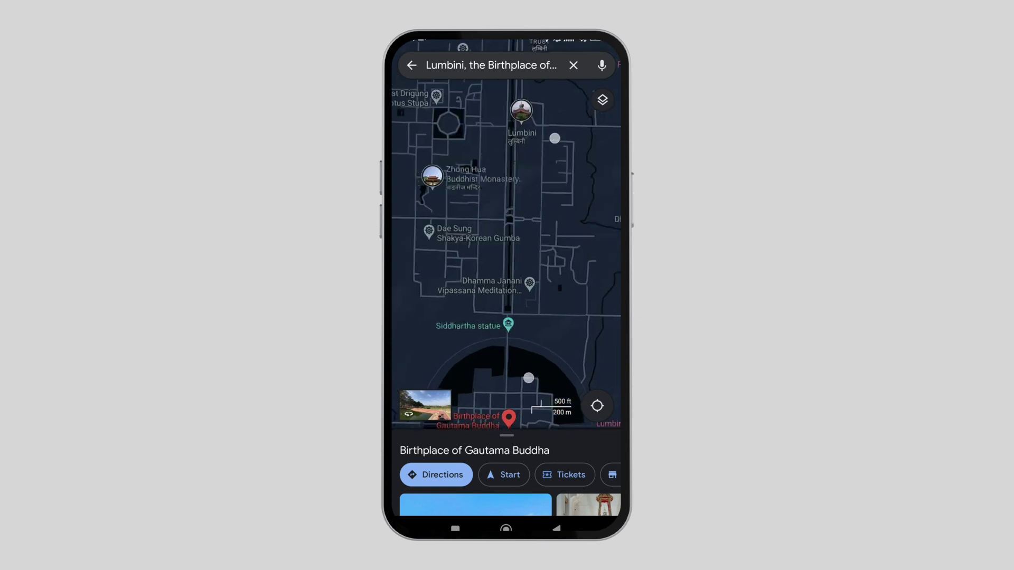
scroll(506, 238, down, 1)
scroll(506, 238, down, 1)
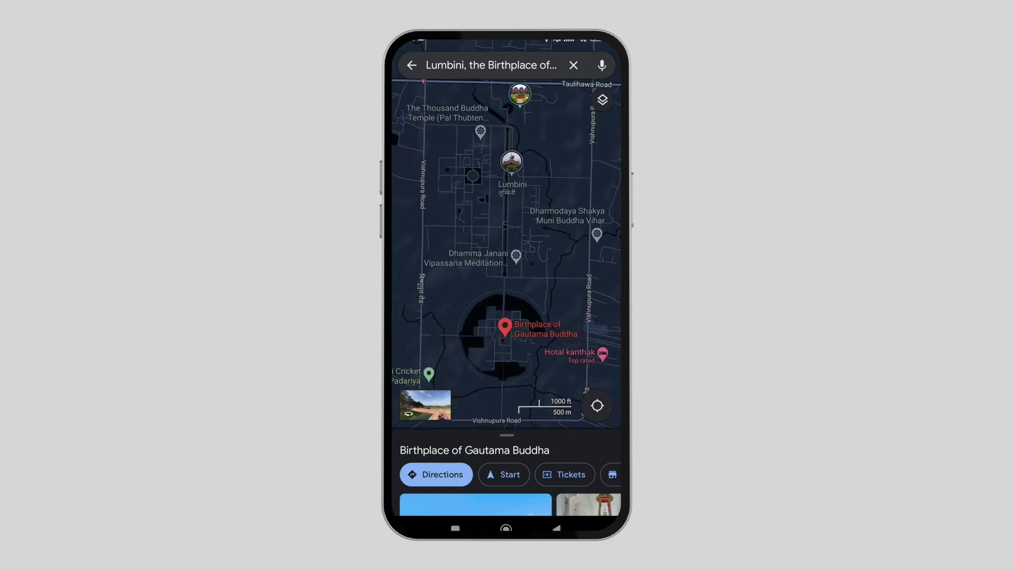